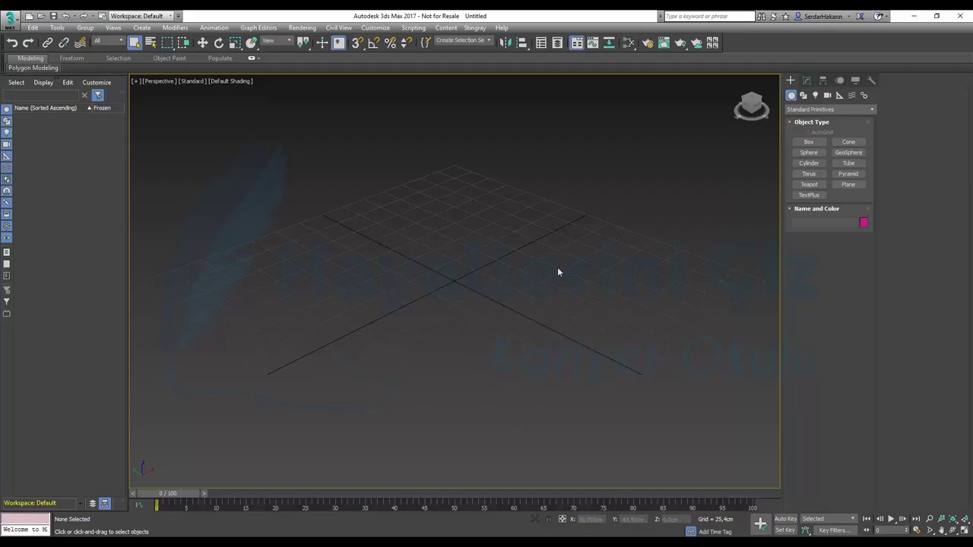
# Open the Search All Actions box over the empty Untitled scene.
pyautogui.press('x')
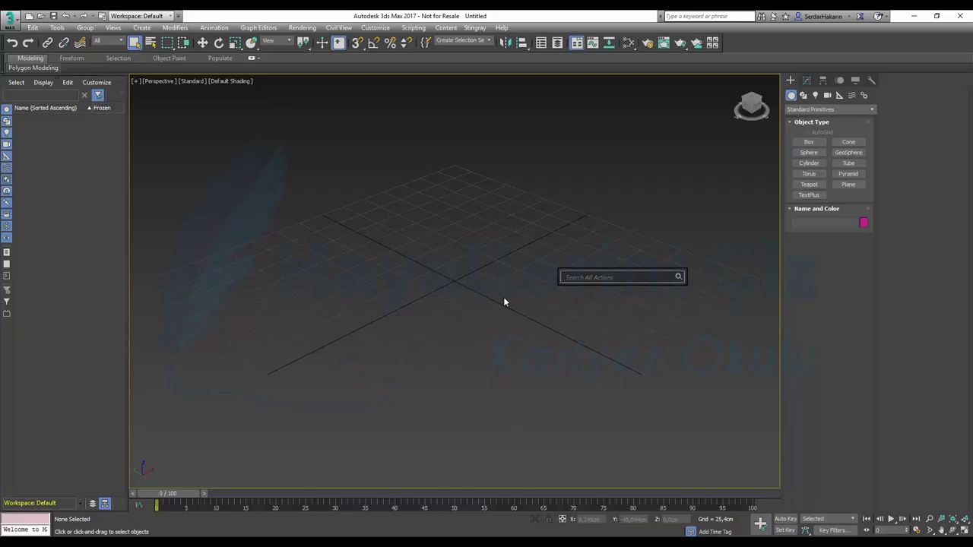
# Create Box001, about 95 × 92 × 106 cm, at the grid centre.
pyautogui.write('box')
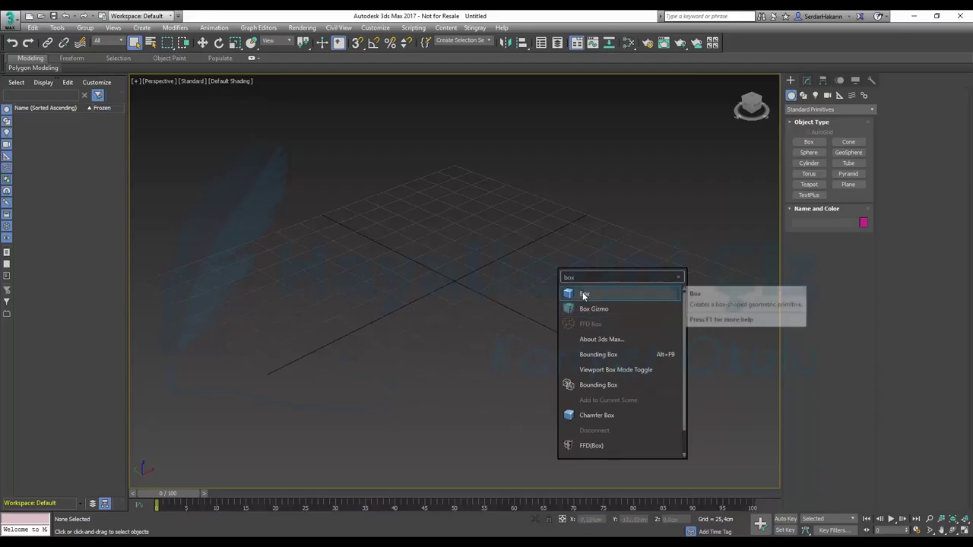
pyautogui.click(583, 295)
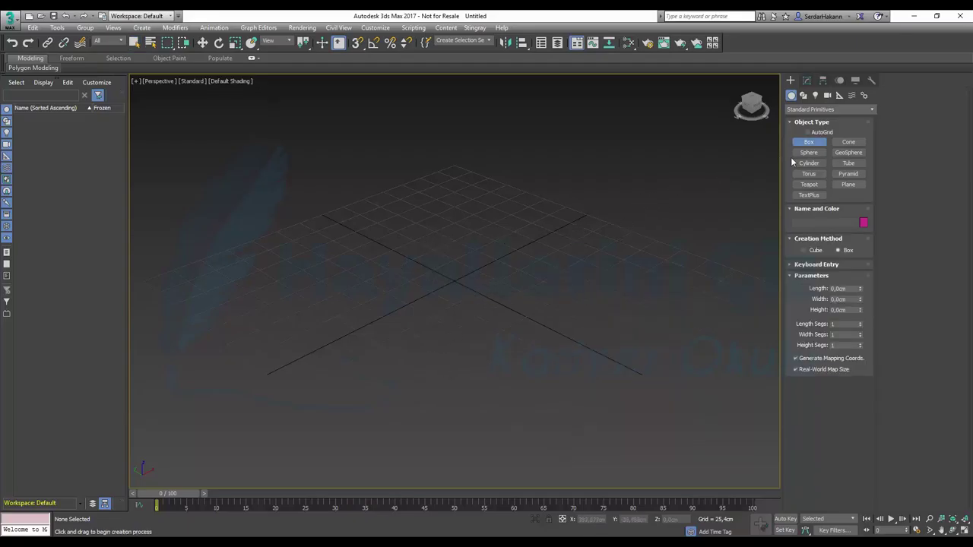
pyautogui.moveTo(456, 261)
pyautogui.mouseDown()
pyautogui.moveTo(448, 296)
pyautogui.moveTo(464, 349)
pyautogui.mouseUp()
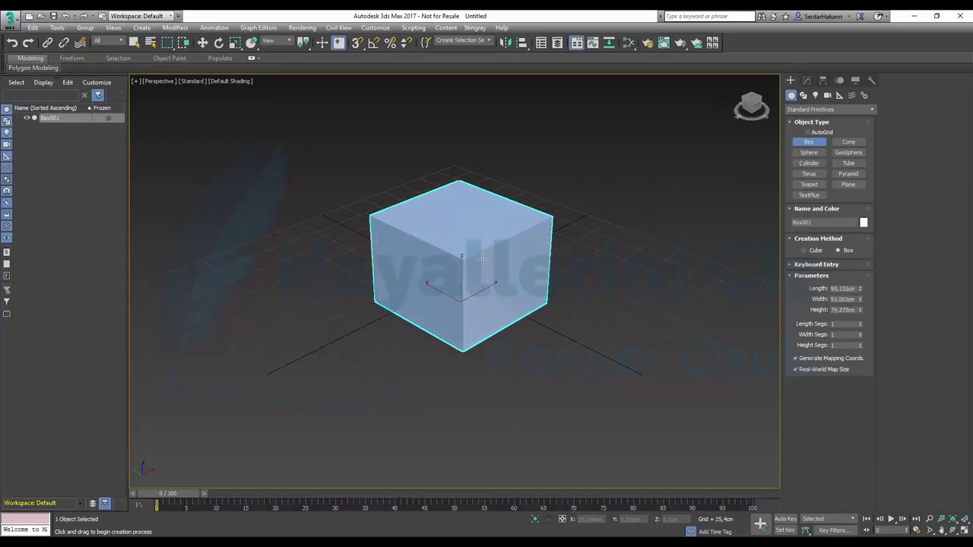
pyautogui.click(484, 226)
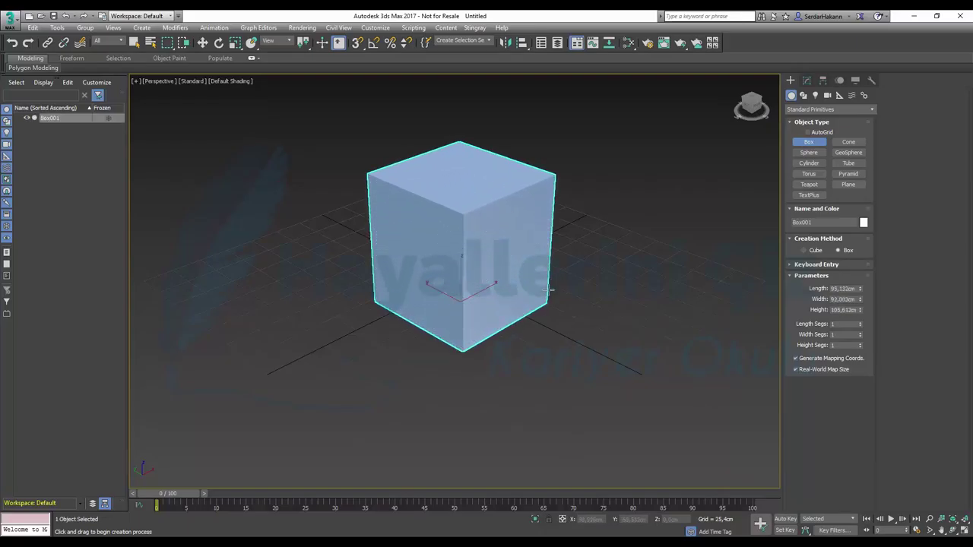
pyautogui.press('x')
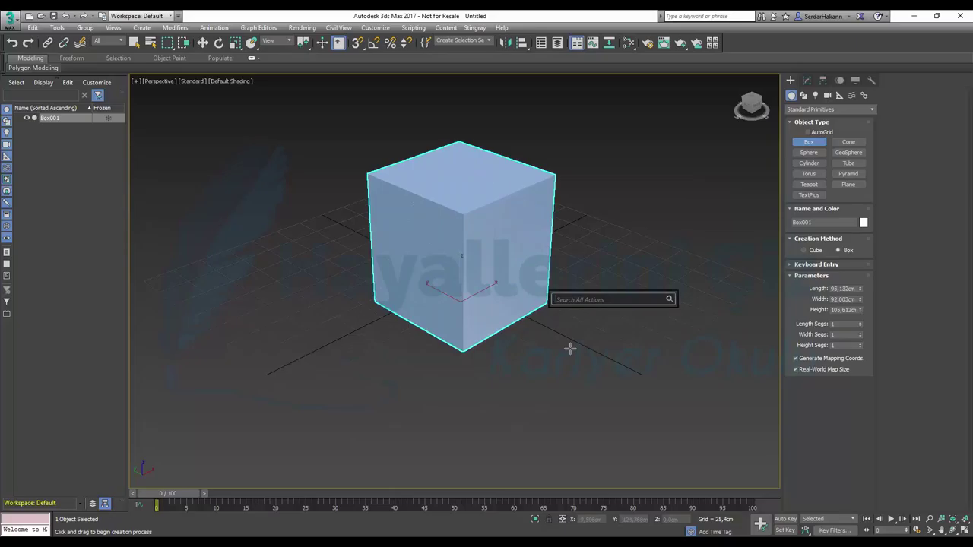
# Apply an Edit Poly modifier to Box001 from the action search.
pyautogui.write('edit')
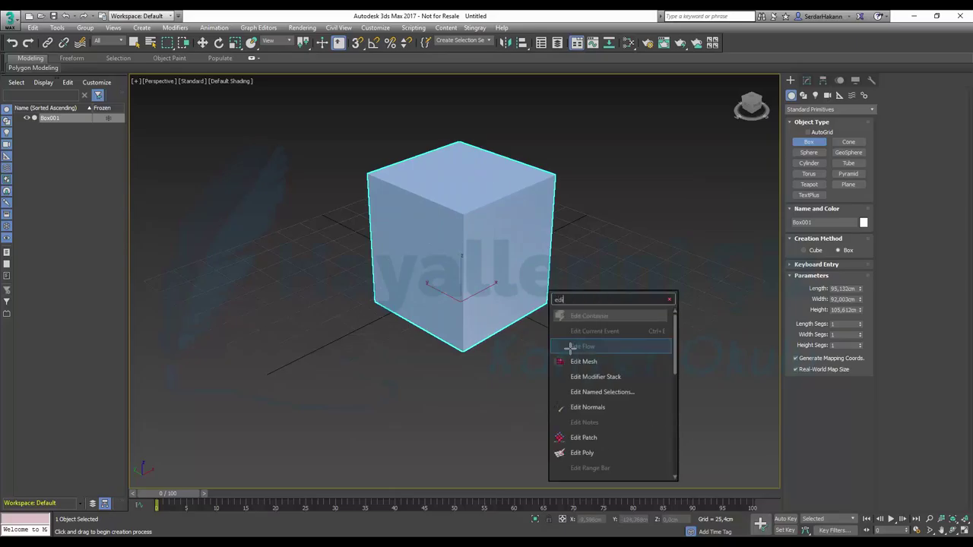
pyautogui.write('pol')
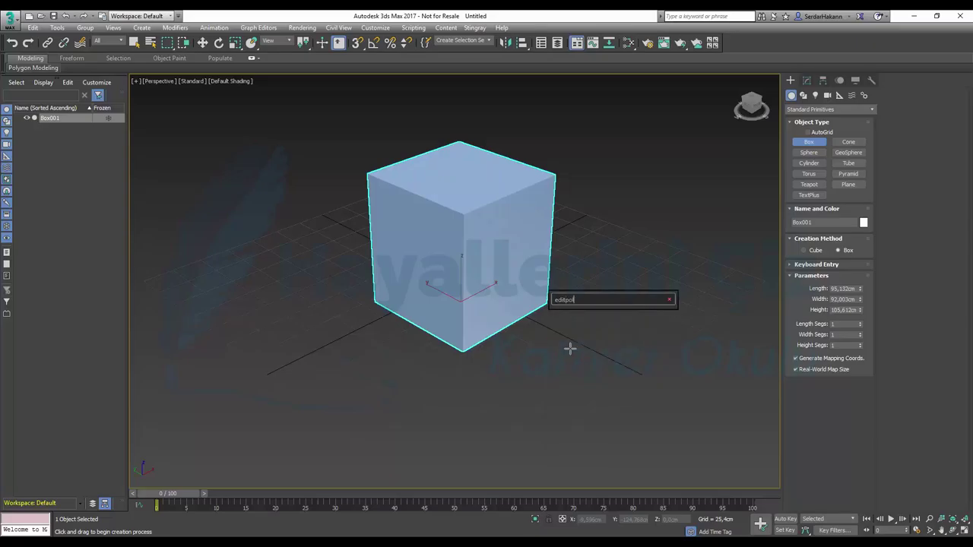
pyautogui.press('BackSpace')
pyautogui.press('BackSpace')
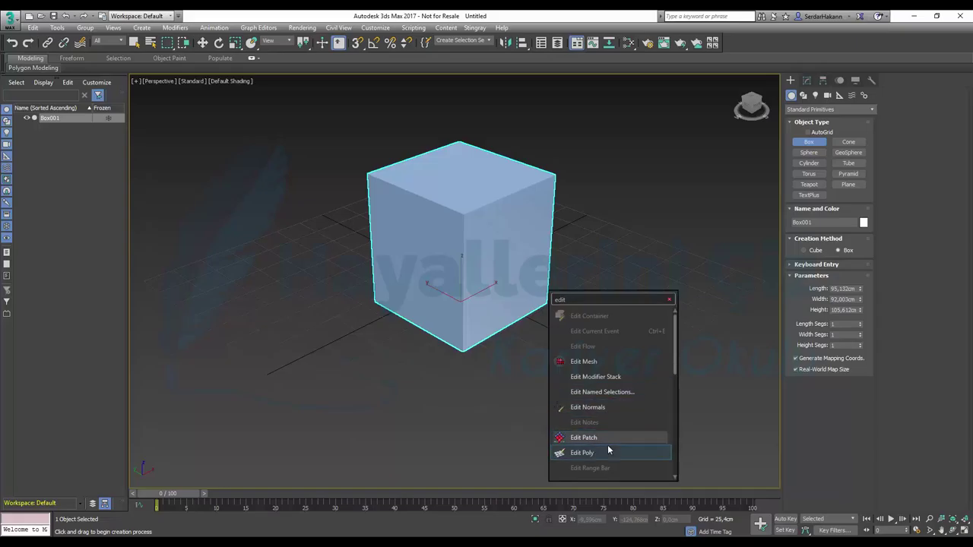
pyautogui.press('Up')
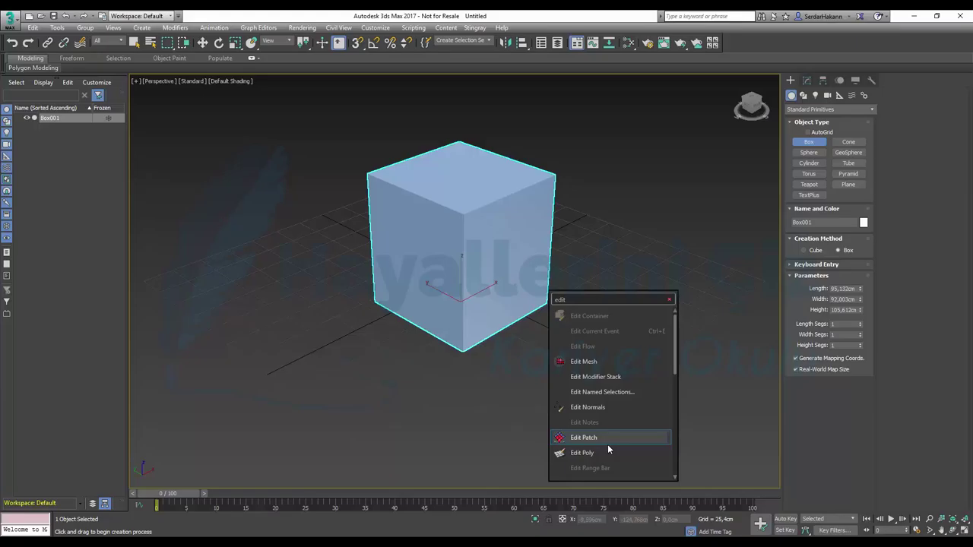
pyautogui.scroll(-1, 611, 440)
pyautogui.scroll(-2, 631, 410)
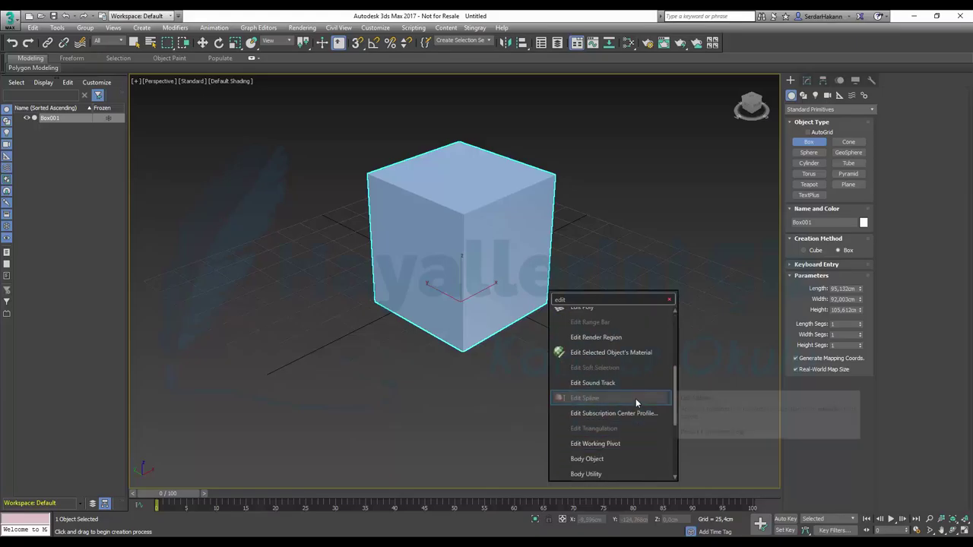
pyautogui.scroll(-1, 614, 391)
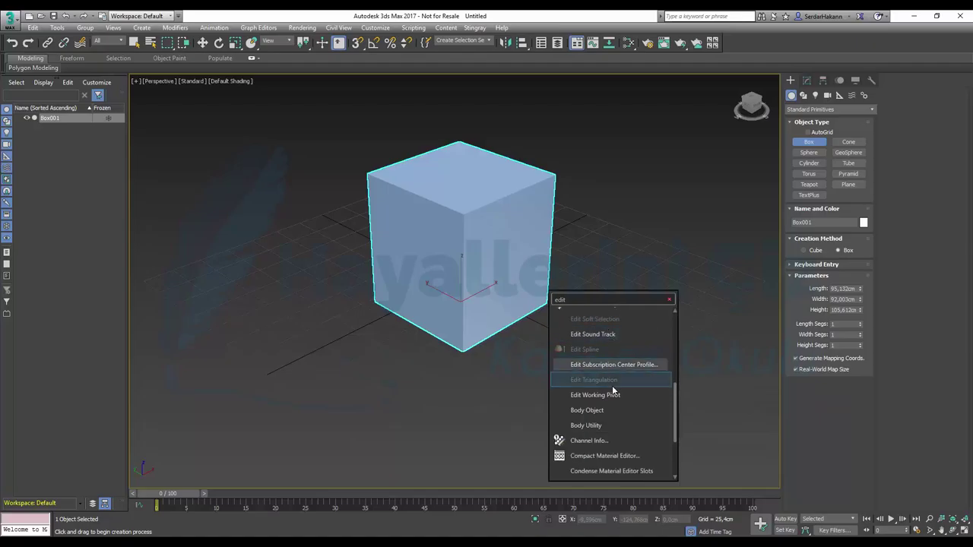
pyautogui.scroll(-1, 612, 390)
pyautogui.scroll(-1, 611, 387)
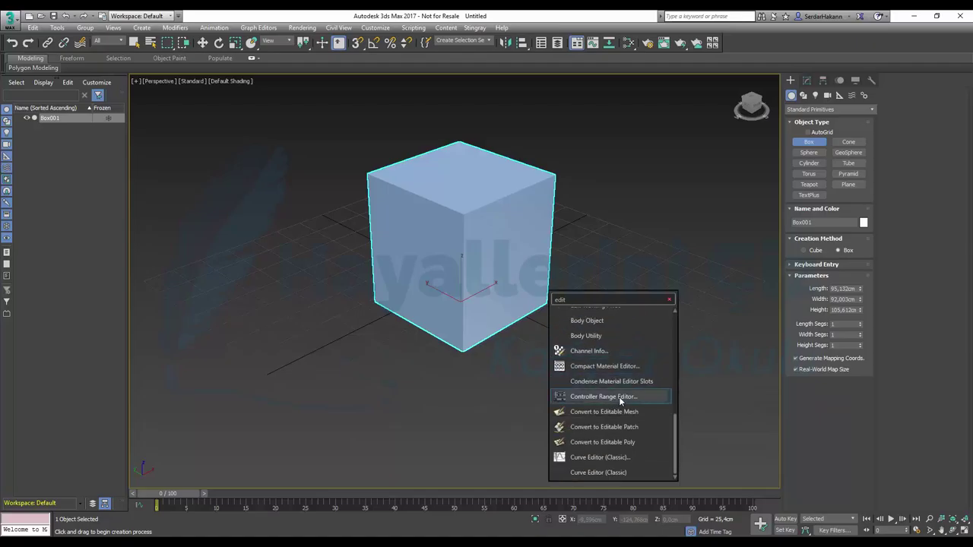
pyautogui.scroll(5, 619, 397)
pyautogui.scroll(3, 619, 397)
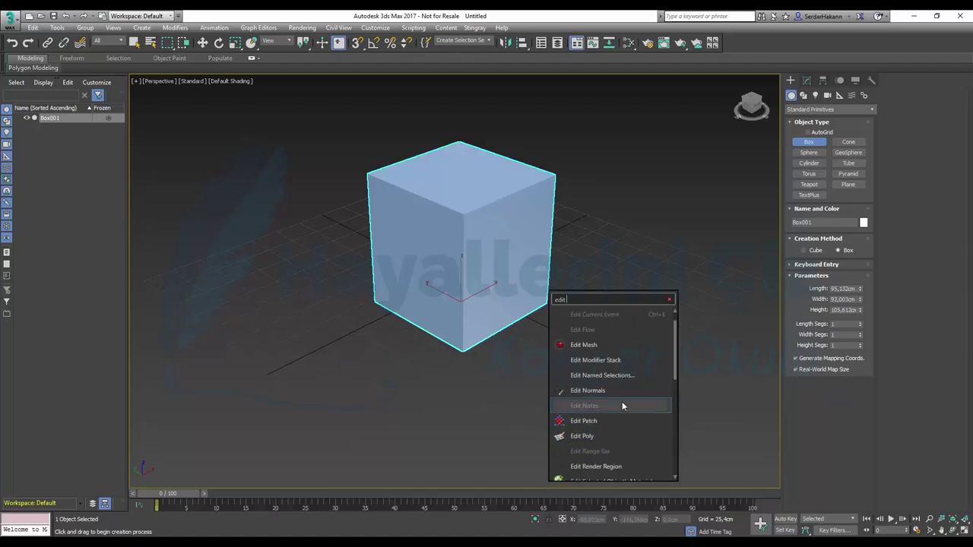
pyautogui.click(603, 413)
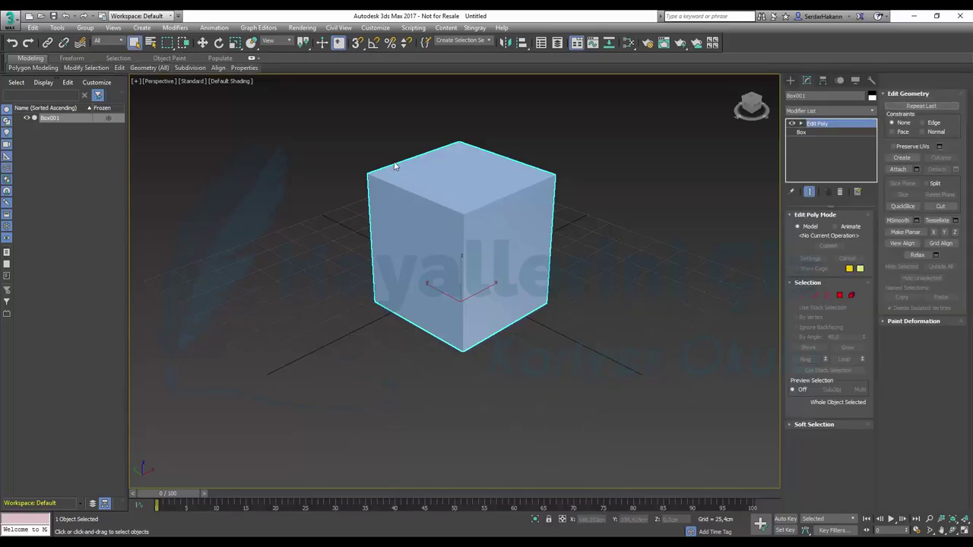
# Show the box's edges in the viewport and deselect it.
pyautogui.press('F4')
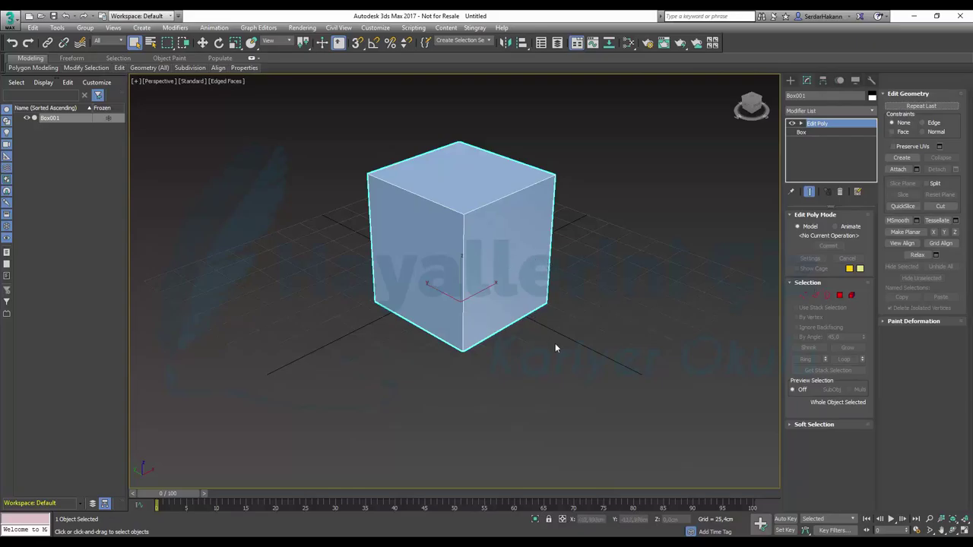
pyautogui.click(642, 339)
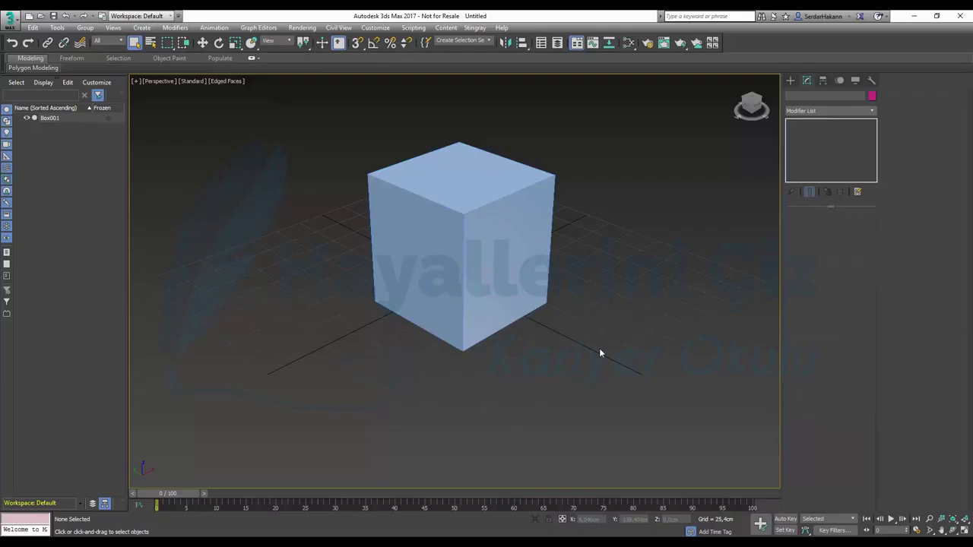
pyautogui.press('x')
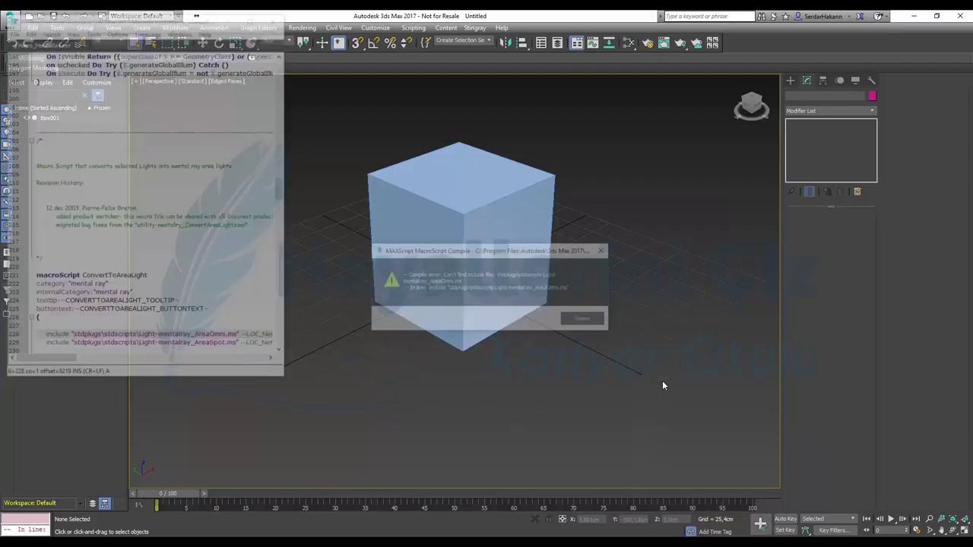
pyautogui.click(582, 319)
pyautogui.click(276, 16)
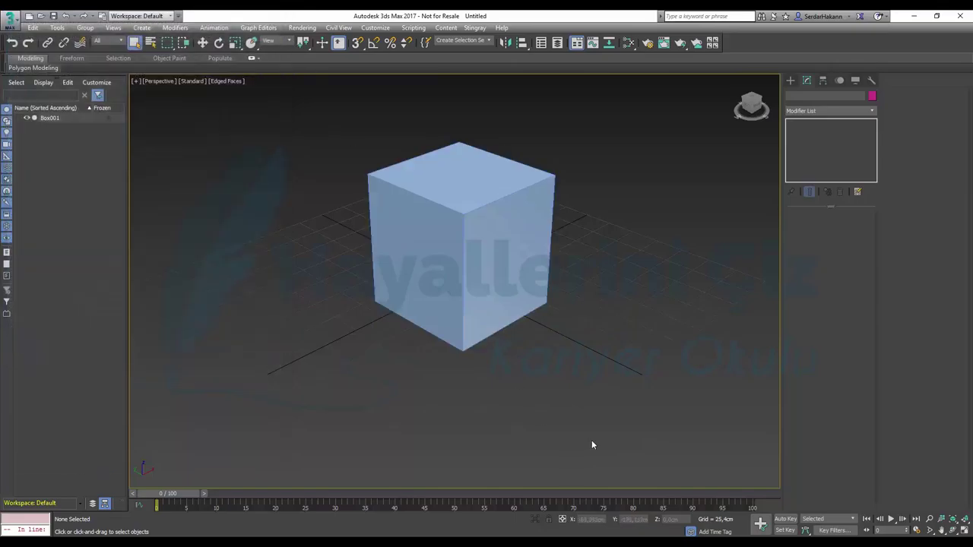
# Draw a closed four-corner Line spline on the grid beside the box.
pyautogui.write('x')
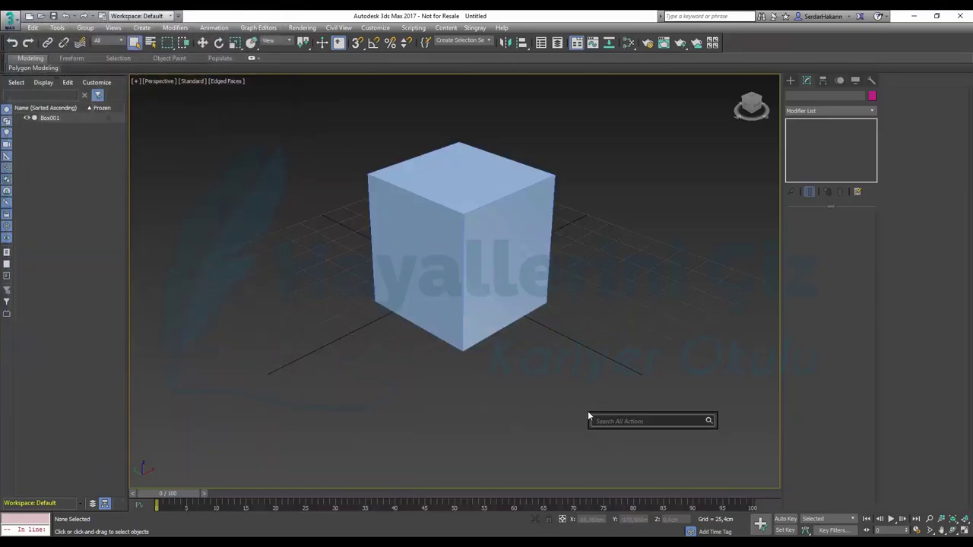
pyautogui.write('li')
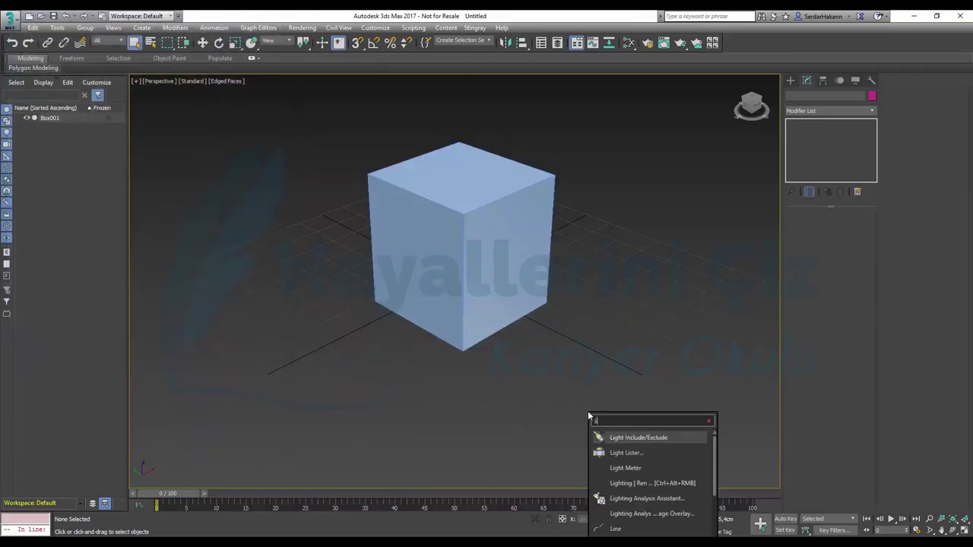
pyautogui.write('ne')
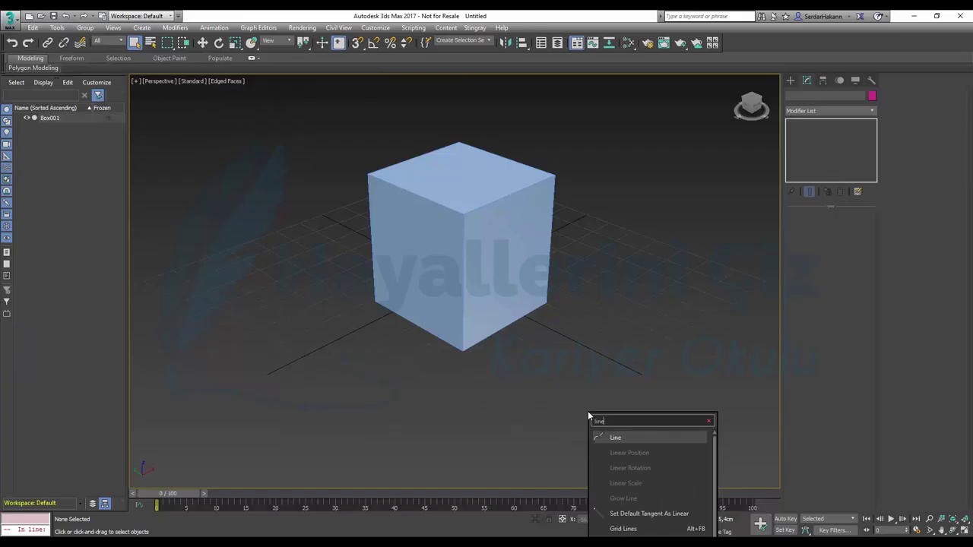
pyautogui.click(618, 436)
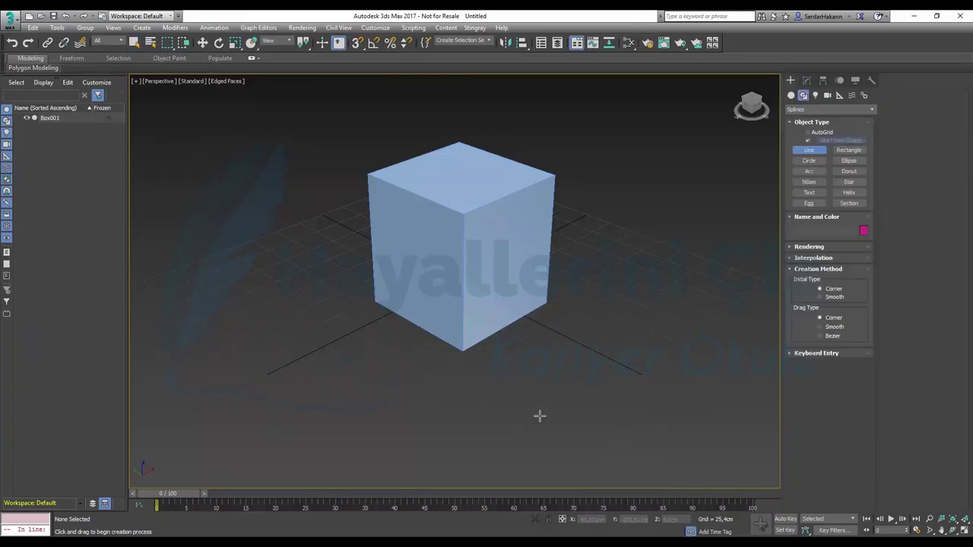
pyautogui.click(330, 369)
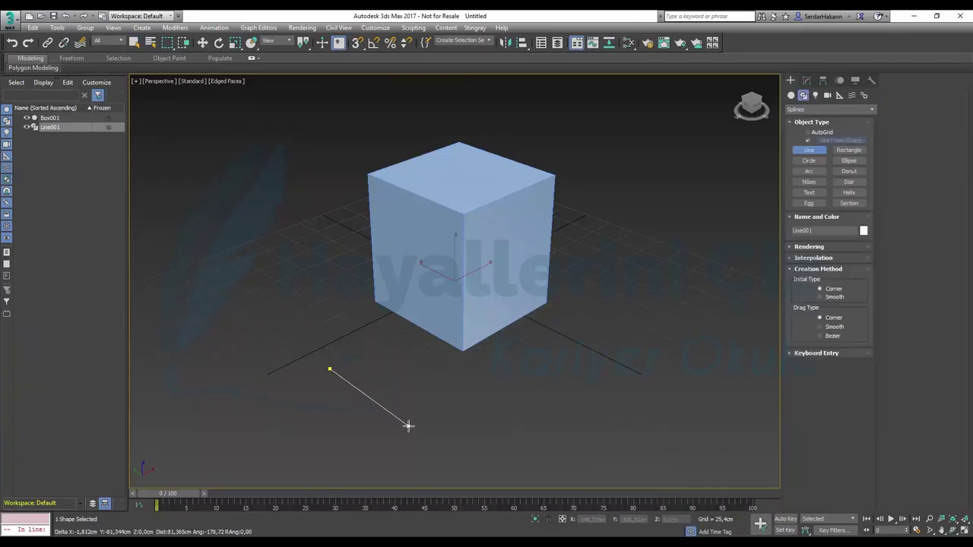
pyautogui.click(408, 426)
pyautogui.click(519, 377)
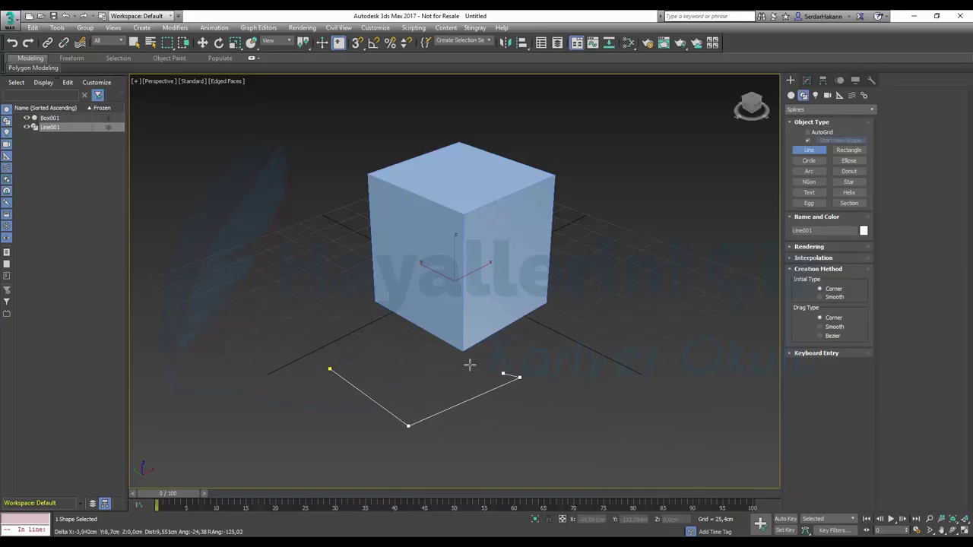
pyautogui.click(401, 322)
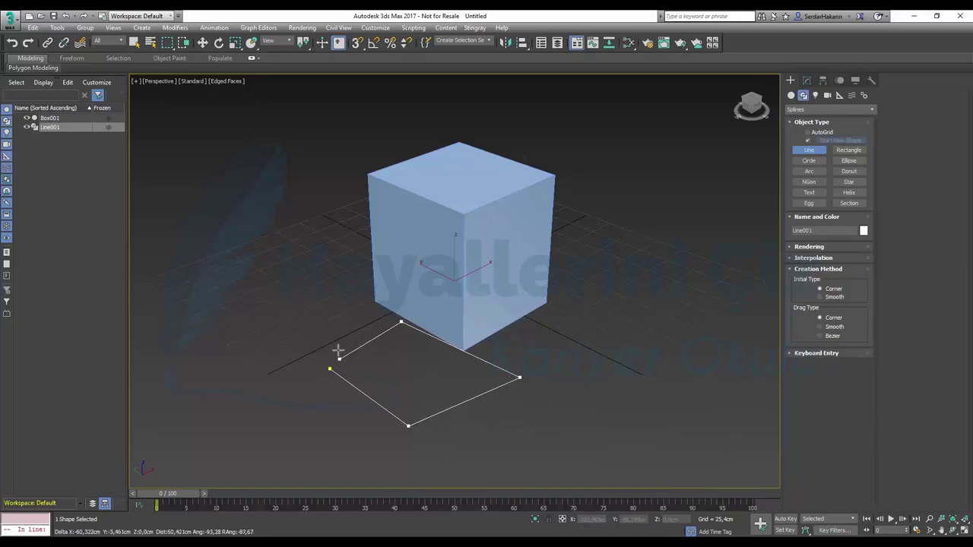
pyautogui.click(329, 368)
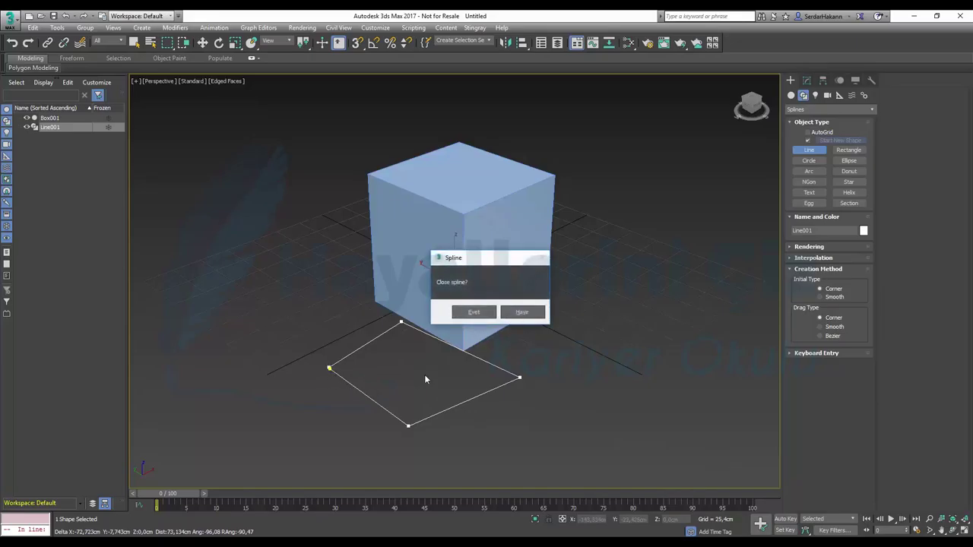
pyautogui.click(469, 312)
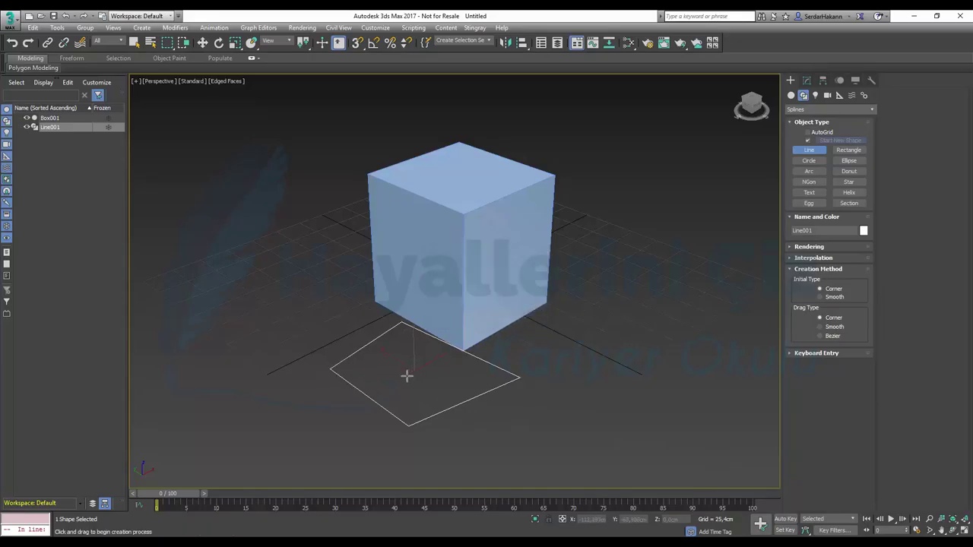
# Move the Line001 spline down and to the left on the grid.
pyautogui.press('w')
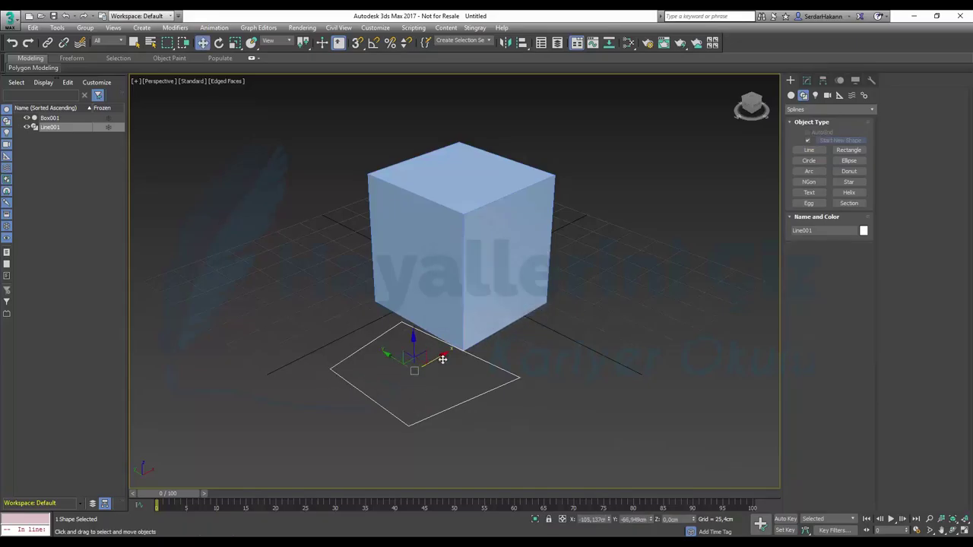
pyautogui.moveTo(442, 359); pyautogui.dragTo(398, 378)
pyautogui.press('x')
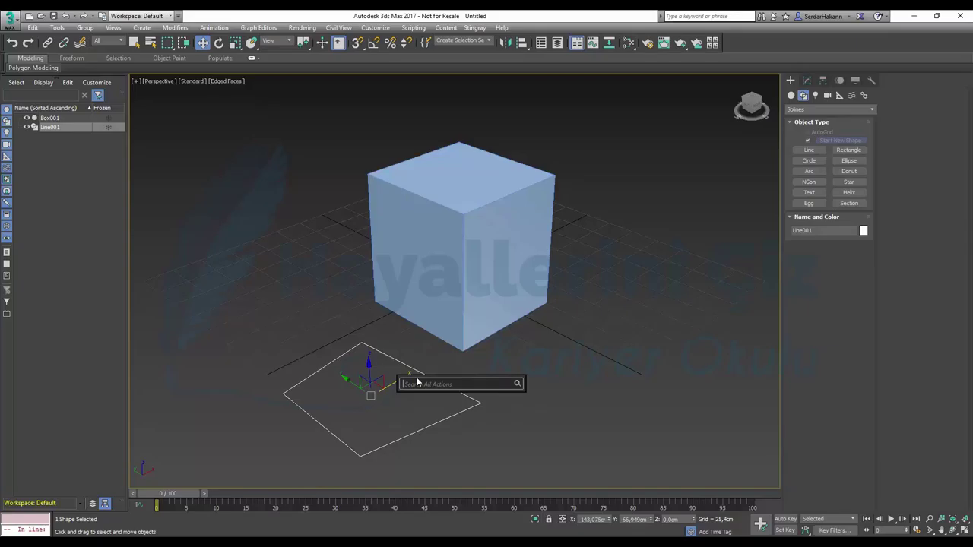
# Chamfer Line001's top, right and bottom corners by about 27.78 cm.
pyautogui.write('cha')
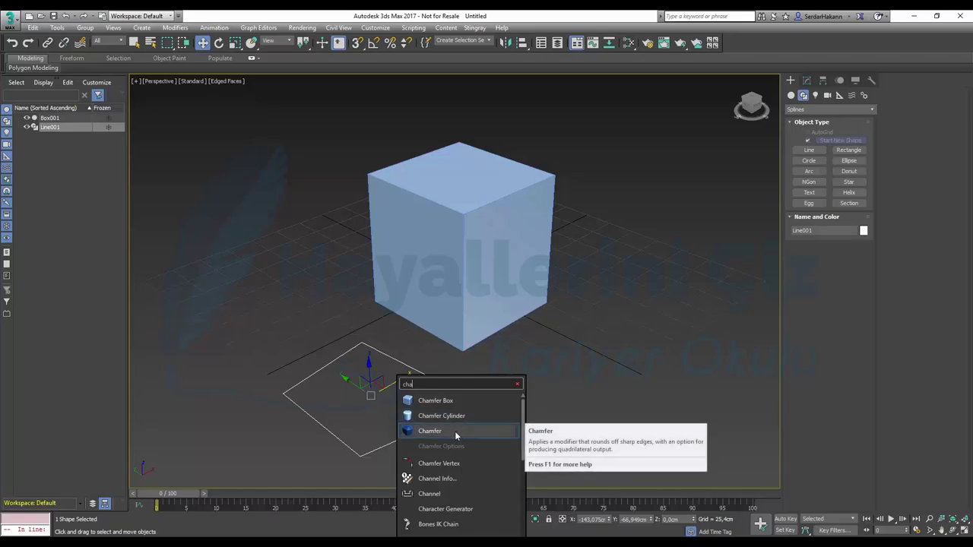
pyautogui.click(444, 464)
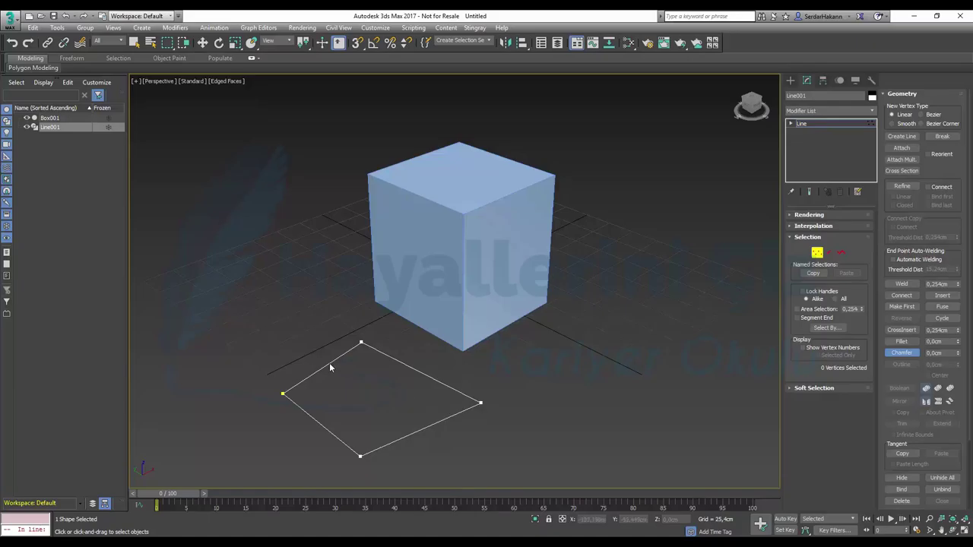
pyautogui.moveTo(285, 333); pyautogui.dragTo(497, 472)
pyautogui.moveTo(481, 401)
pyautogui.mouseDown()
pyautogui.moveTo(463, 357)
pyautogui.moveTo(468, 373)
pyautogui.mouseUp()
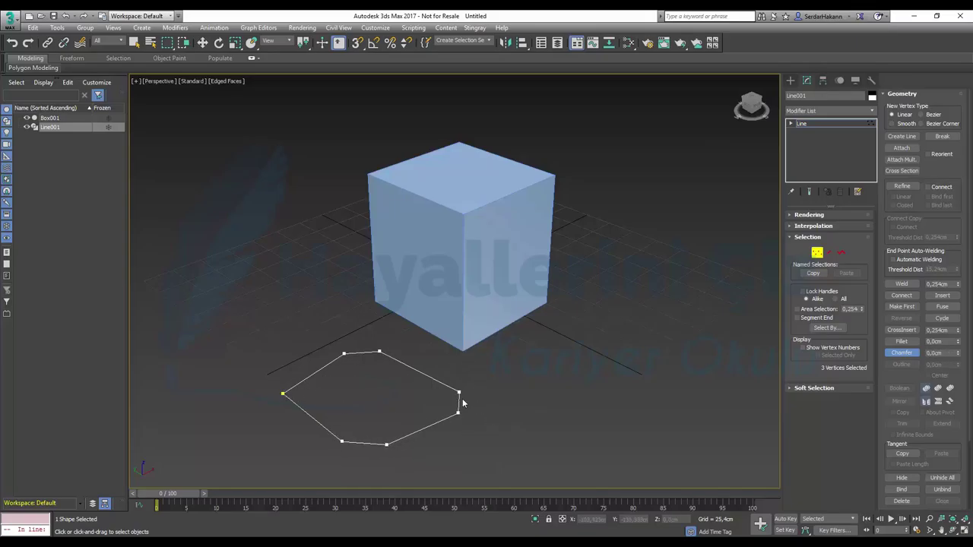